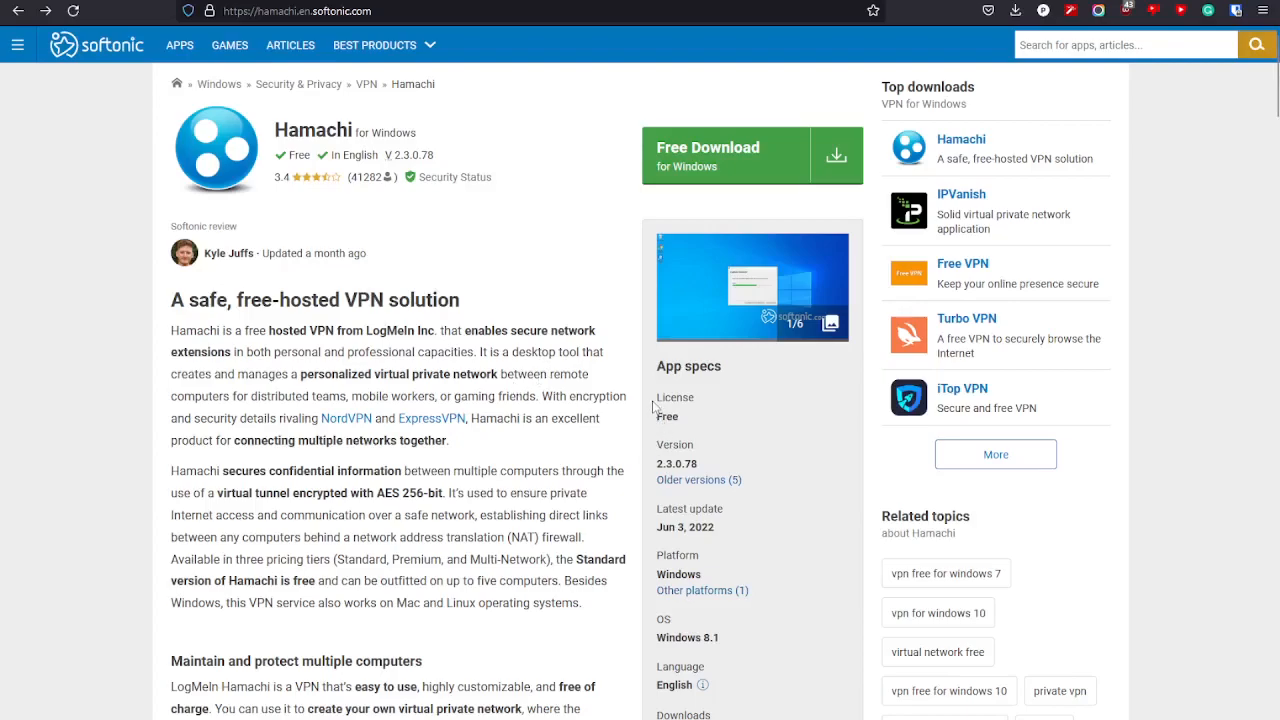
# Step: Download the Hamachi installer from Softonic and launch the downloaded hamachi.msi
pyautogui.moveTo(656, 397); pyautogui.dragTo(694, 417)
pyautogui.click(446, 276)
pyautogui.click(720, 165)
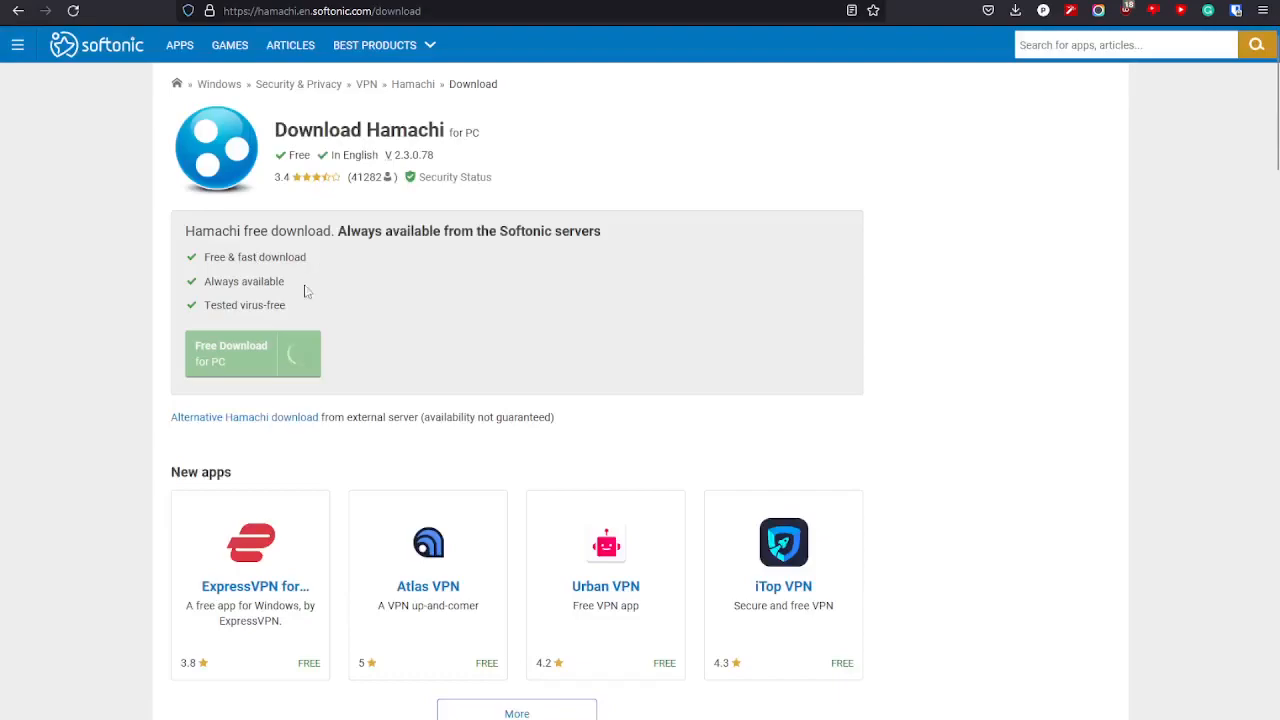
pyautogui.click(215, 355)
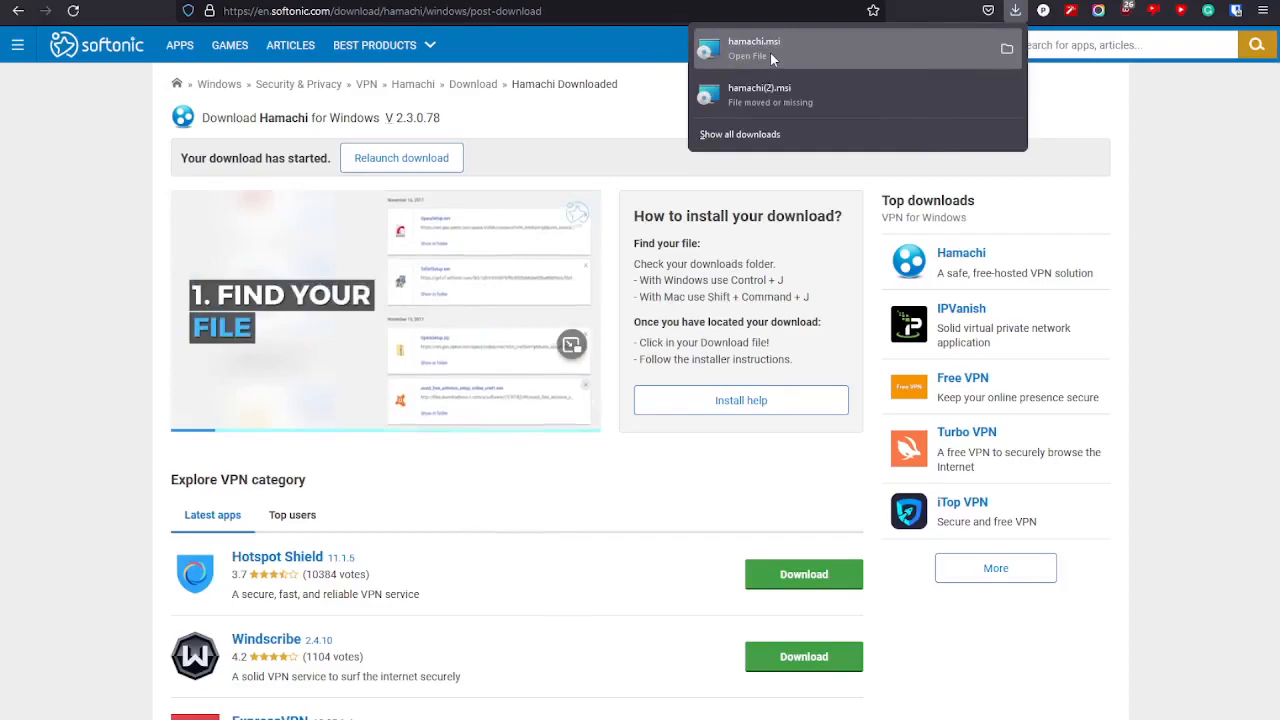
pyautogui.click(770, 51)
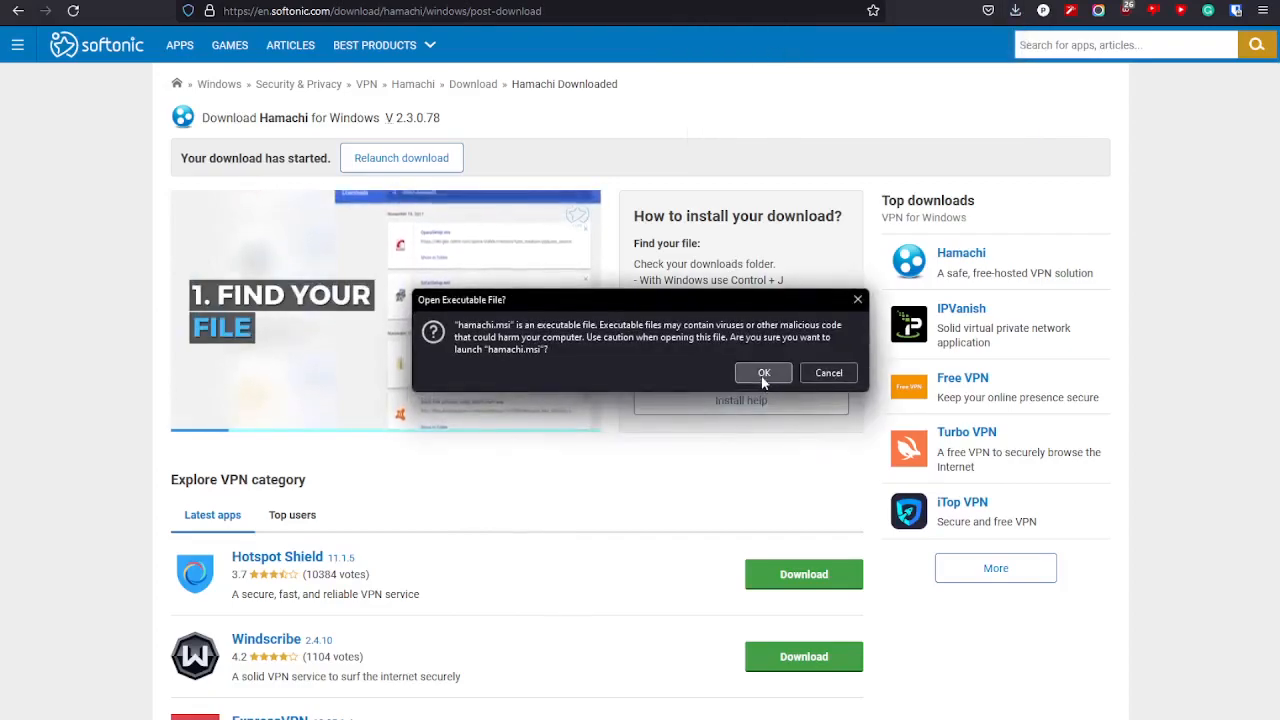
# Step: Run the setup in English, agree to the license terms and reinstall the current Hamachi version
pyautogui.click(763, 373)
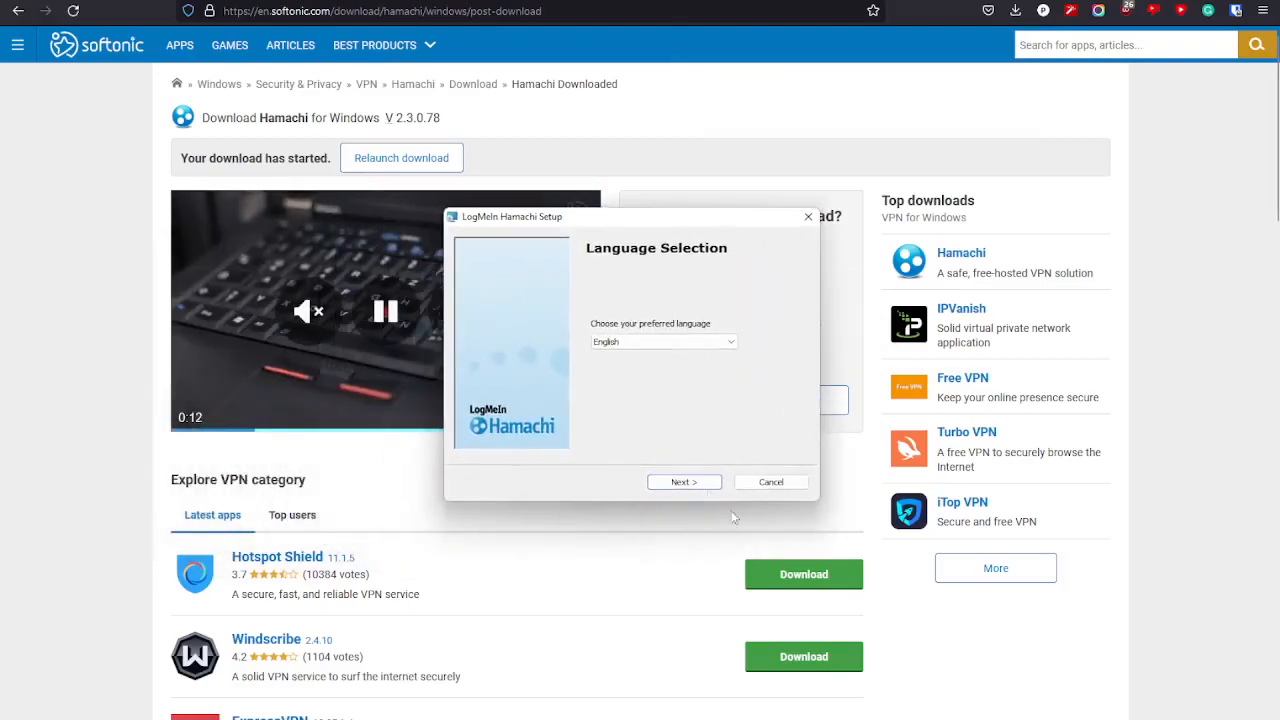
pyautogui.click(684, 482)
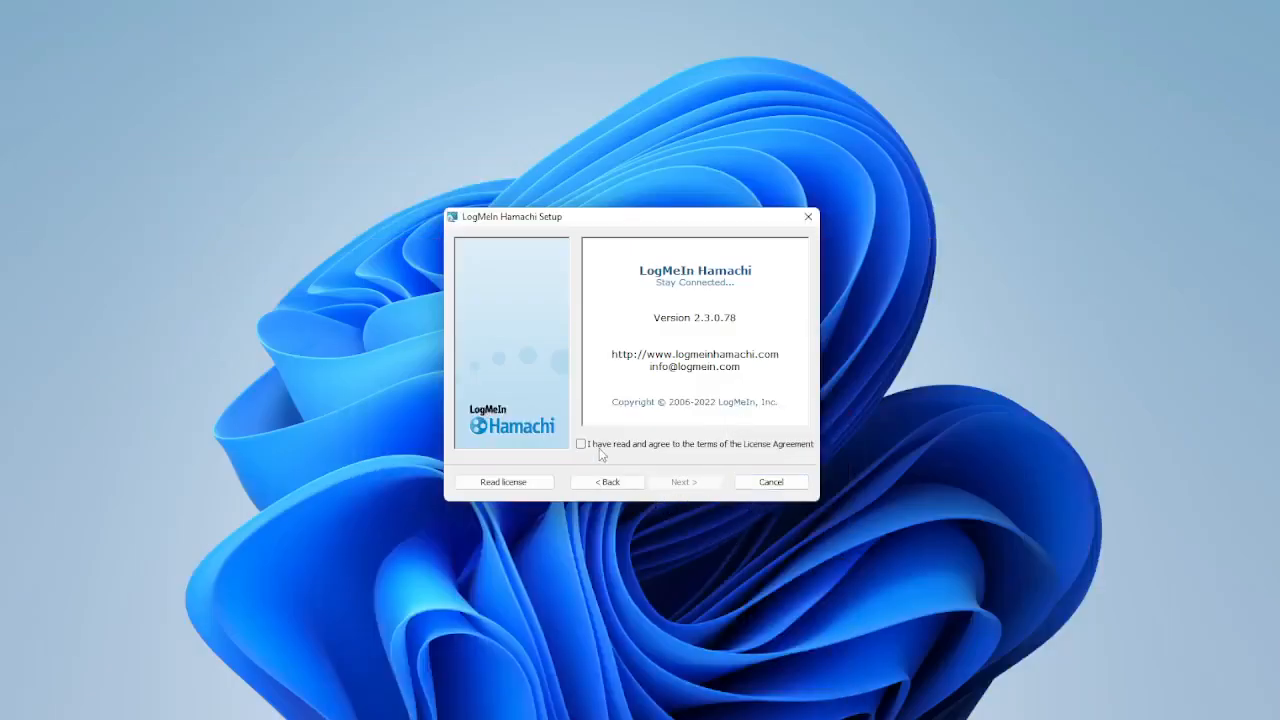
pyautogui.click(581, 444)
pyautogui.click(684, 482)
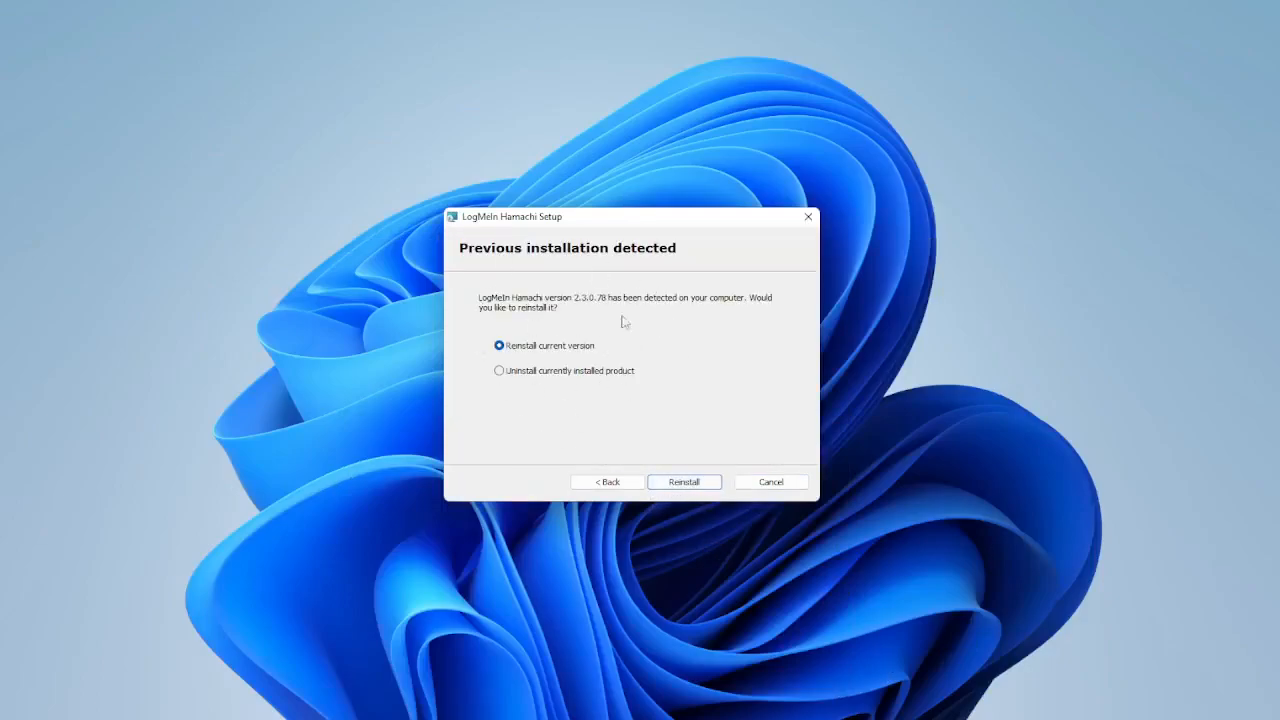
pyautogui.click(684, 482)
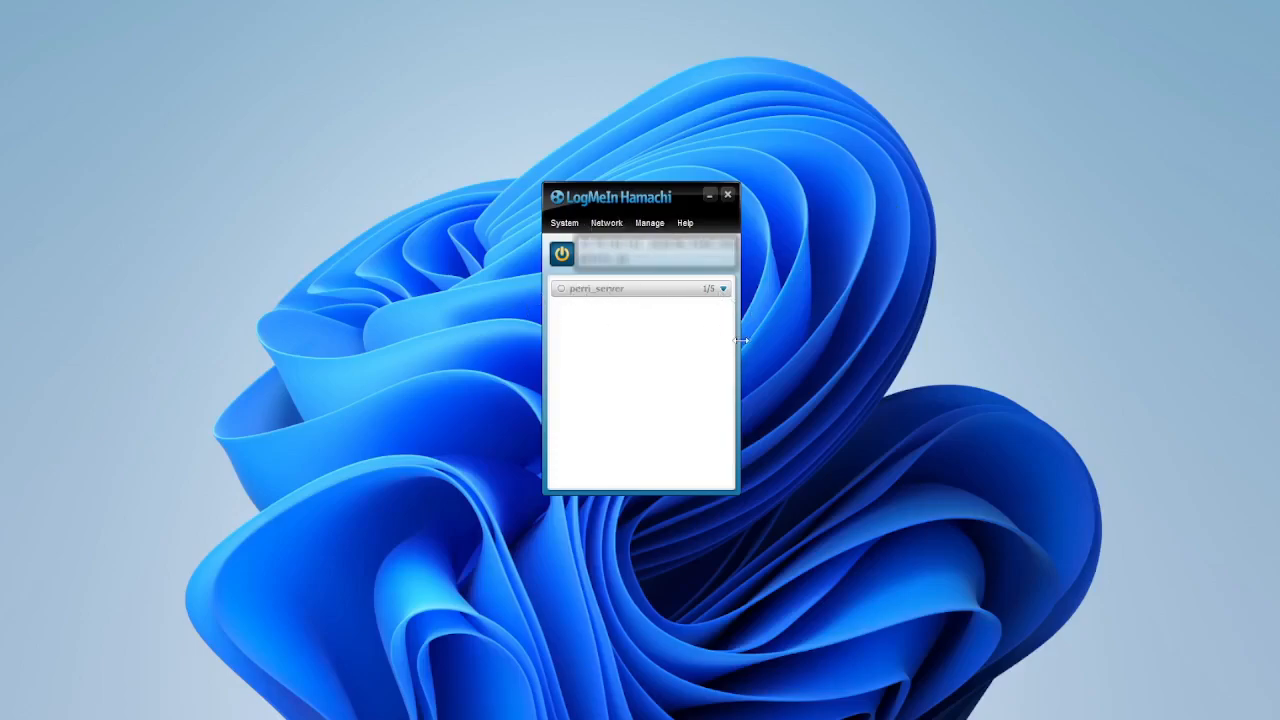
pyautogui.click(606, 223)
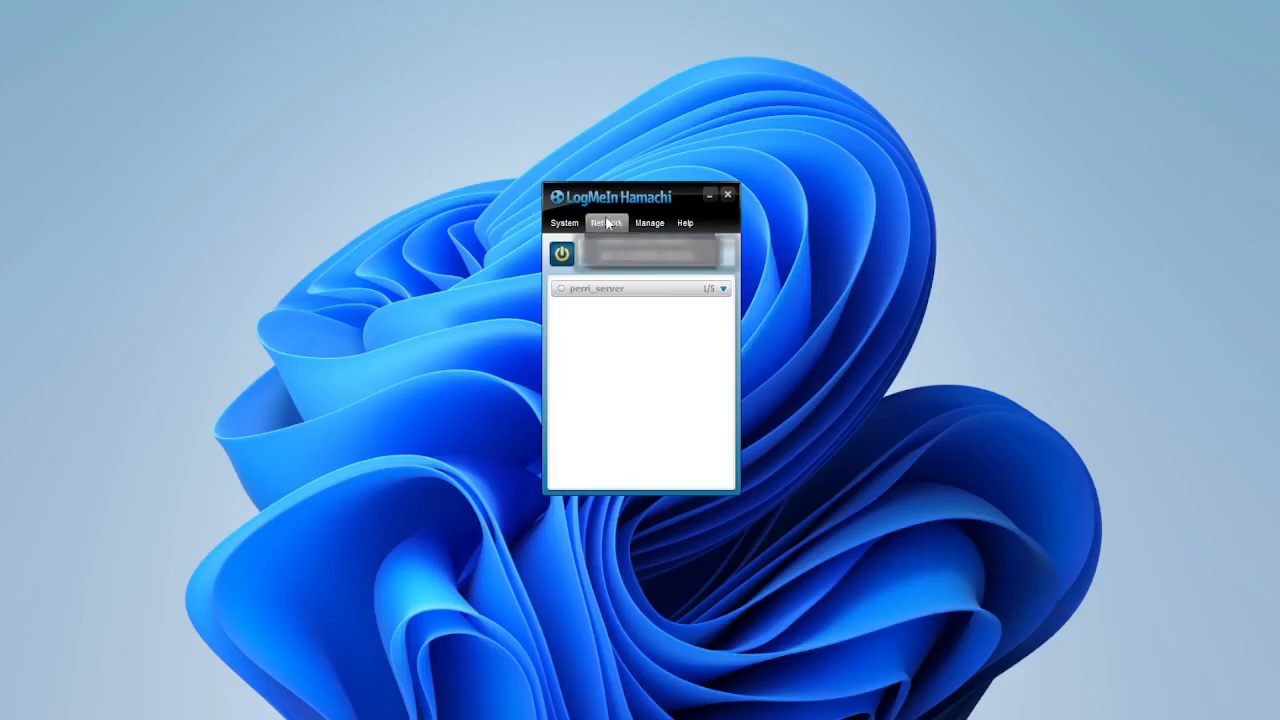